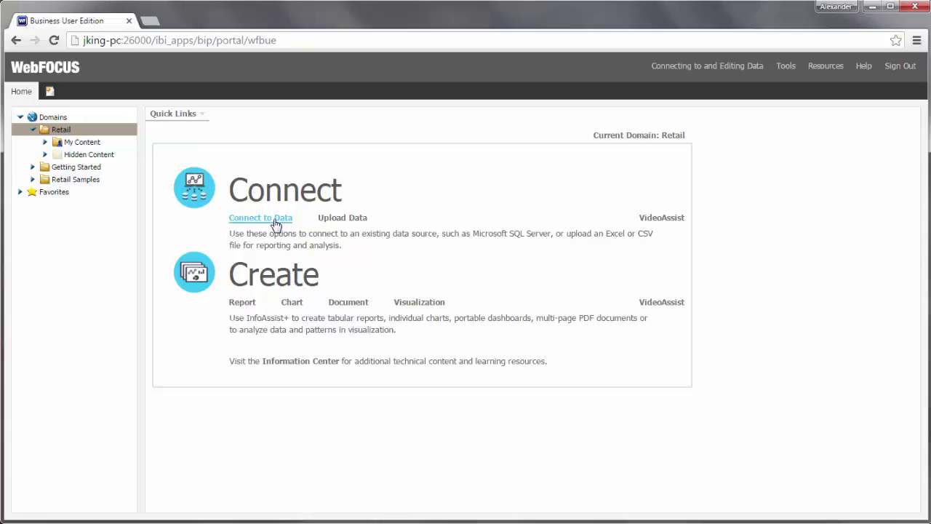
- From the Retail folder, start a new data connection using the MS SQL Server 2012:2014 adapter
{"action": "right_click", "coordinate": [62, 130]}
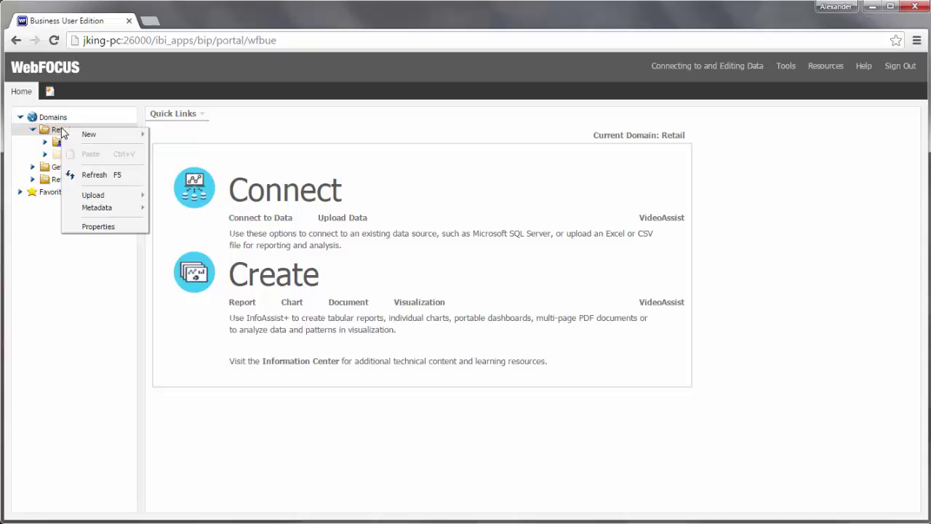
{"action": "mouse_move", "coordinate": [96, 209]}
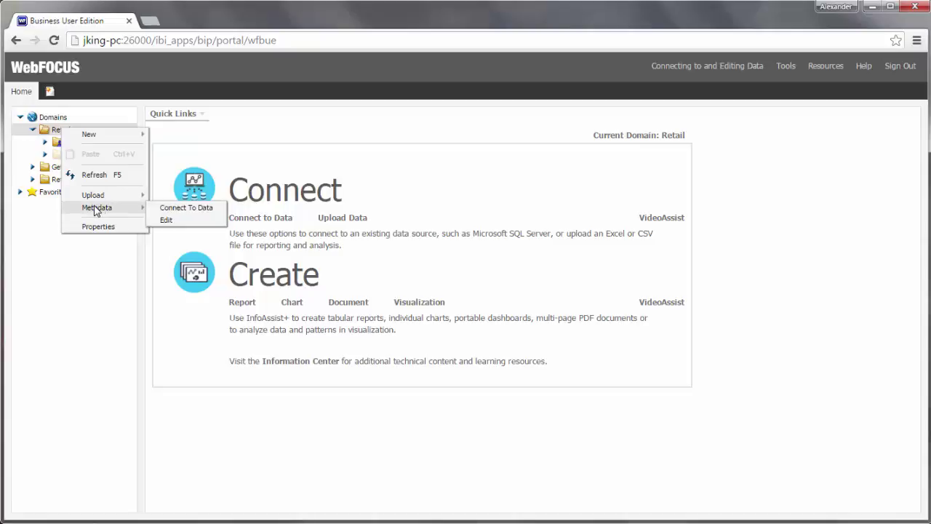
{"action": "left_click", "coordinate": [173, 209]}
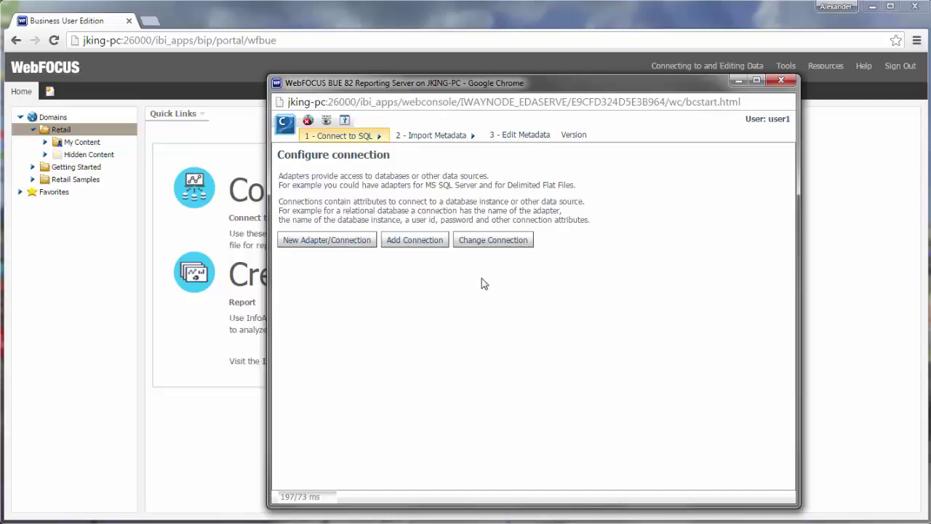
{"action": "left_click", "coordinate": [340, 244]}
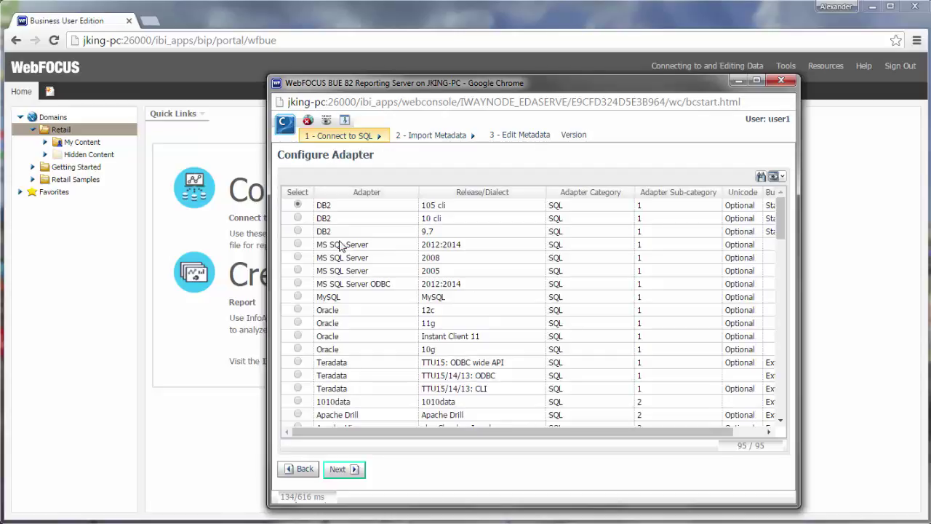
{"action": "left_click", "coordinate": [339, 246]}
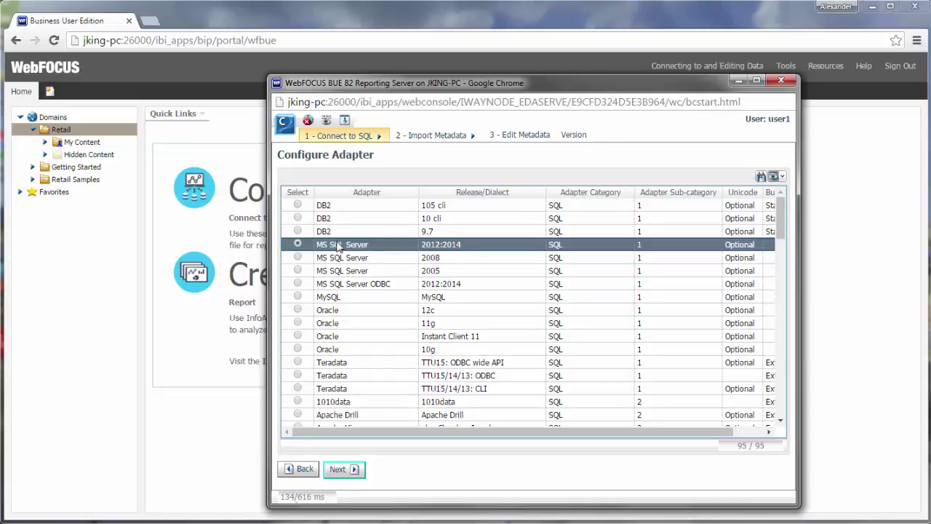
- Name the connection MyRetail on server BIGSCM118, enter the login credentials, and test it
{"action": "left_click", "coordinate": [341, 469]}
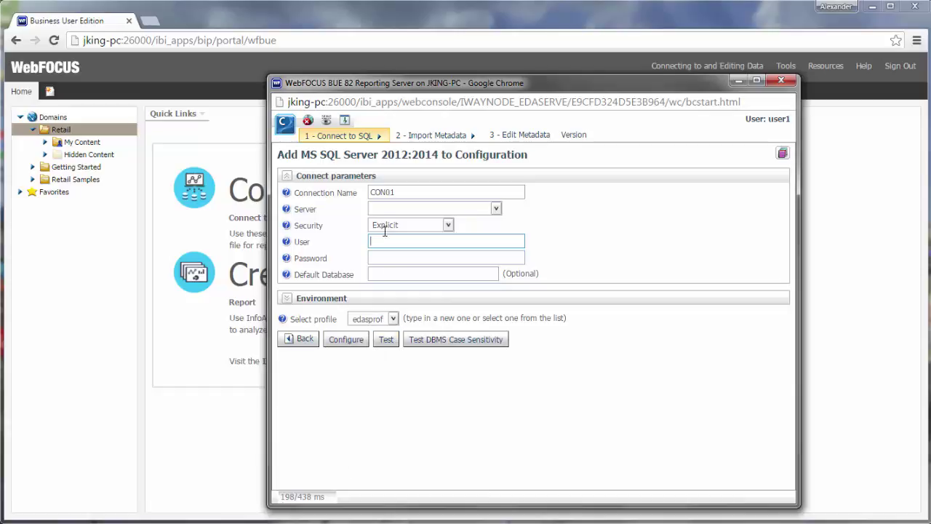
{"action": "left_click_drag", "start_coordinate": [400, 192], "coordinate": [347, 199]}
{"action": "type", "text": "MyRetail"}
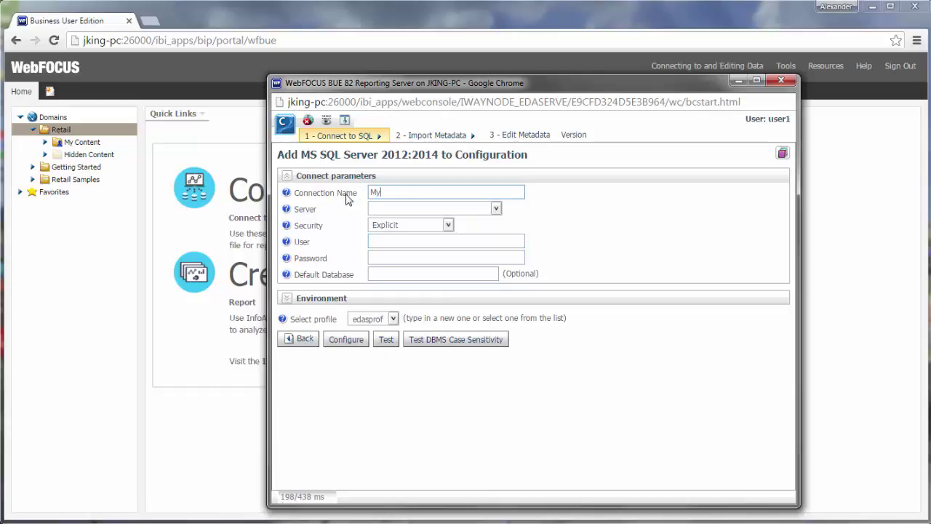
{"action": "key", "text": "Tab"}
{"action": "type", "text": "BIGSCM118"}
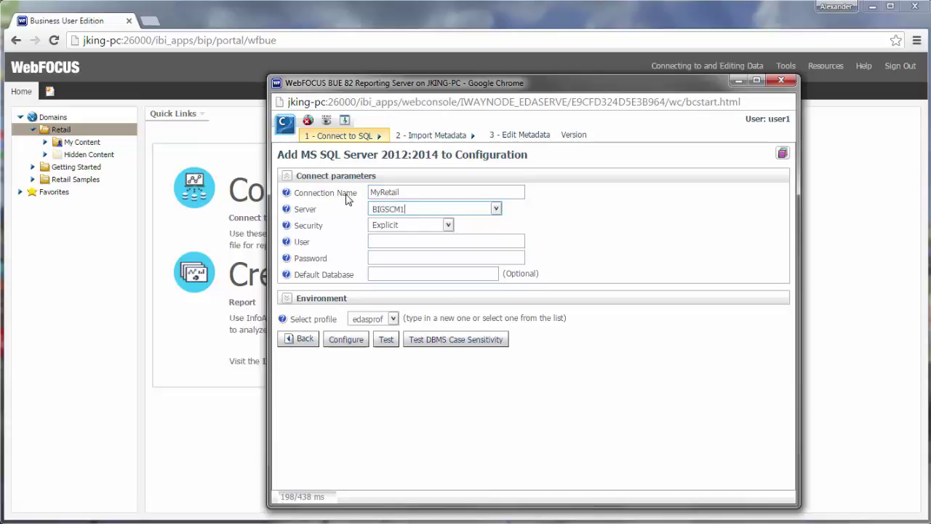
{"action": "left_click", "coordinate": [387, 240]}
{"action": "type", "text": "bigscm04"}
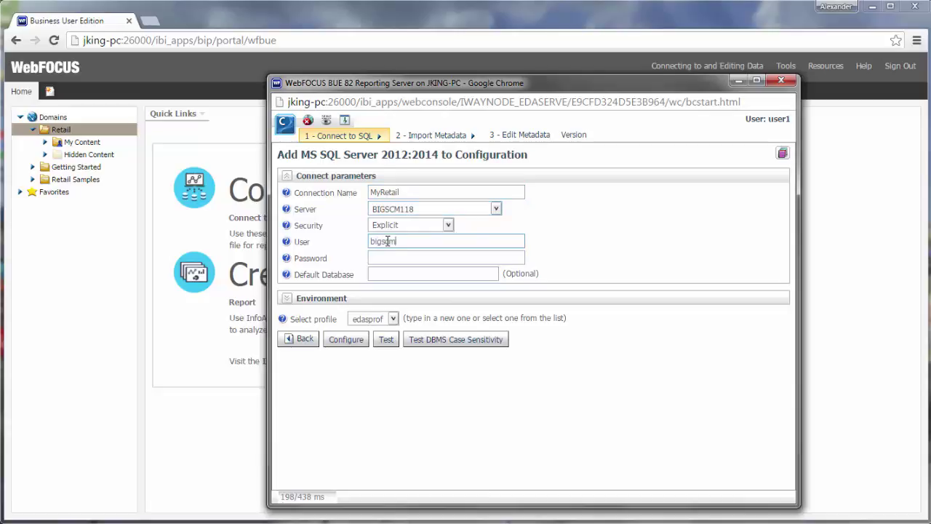
{"action": "key", "text": "Tab"}
{"action": "type", "text": "********"}
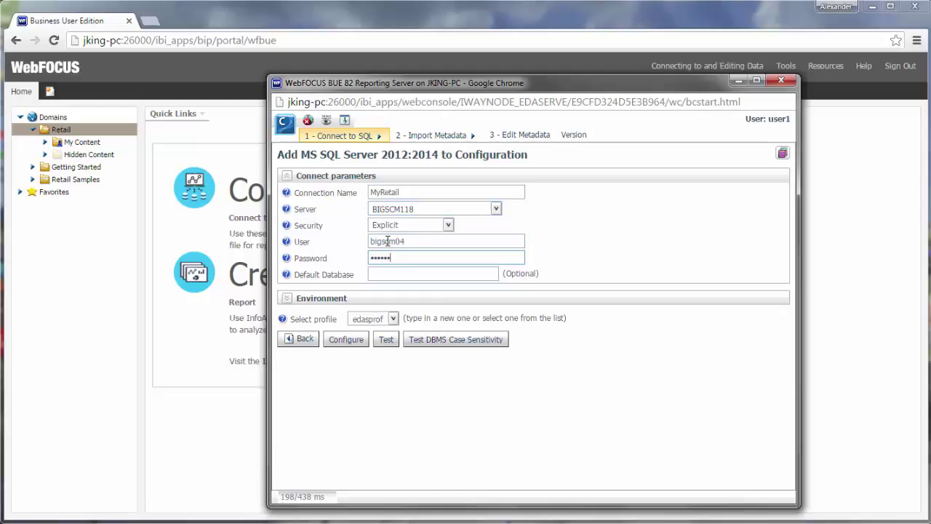
{"action": "left_click", "coordinate": [385, 339]}
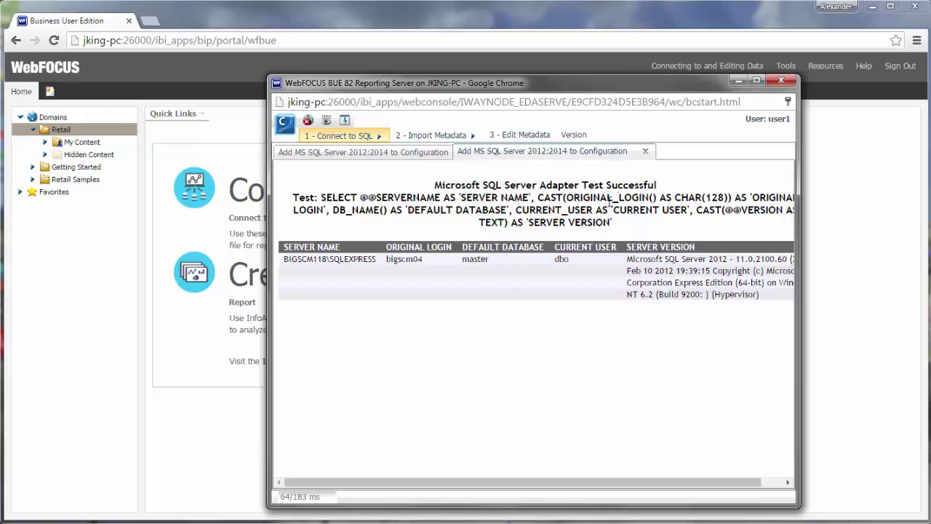
- Close the test results, save the MyRetail connection to the configuration, and continue to Import Metadata
{"action": "left_click_drag", "start_coordinate": [617, 185], "coordinate": [664, 186]}
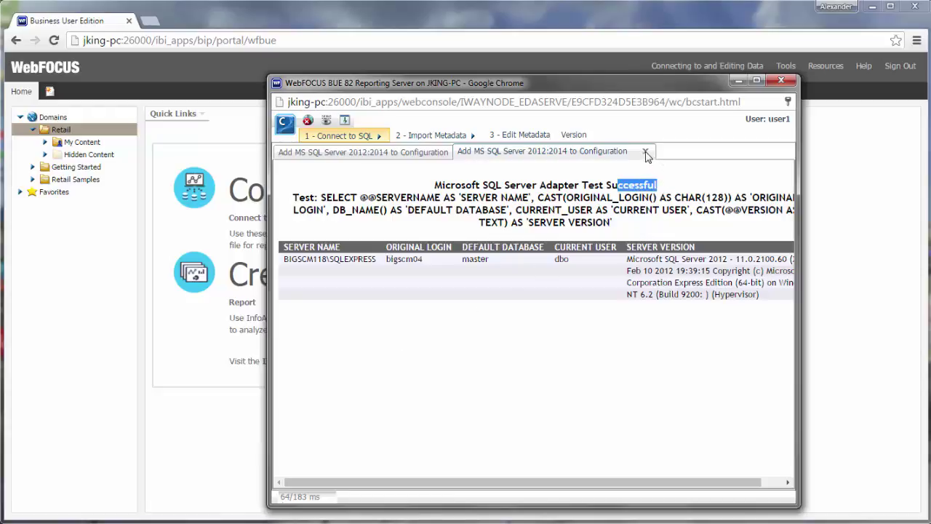
{"action": "left_click", "coordinate": [644, 151]}
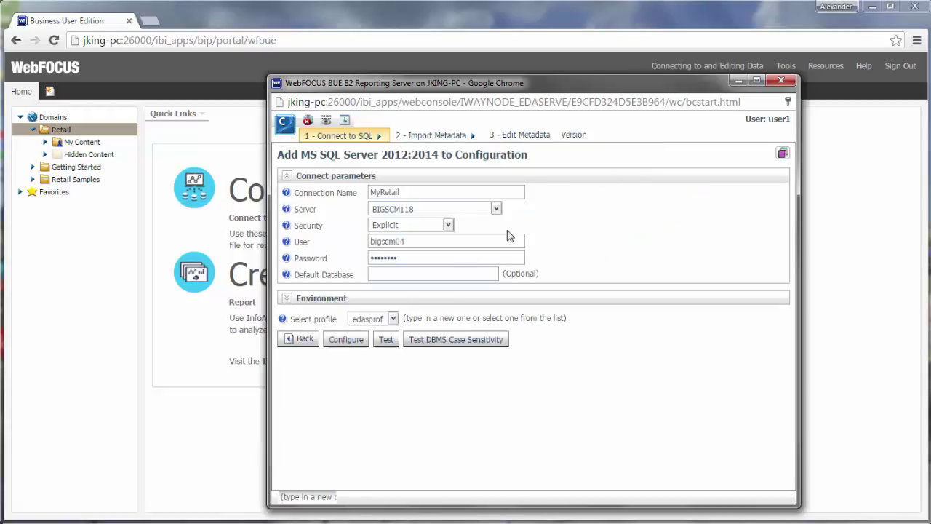
{"action": "left_click", "coordinate": [346, 340]}
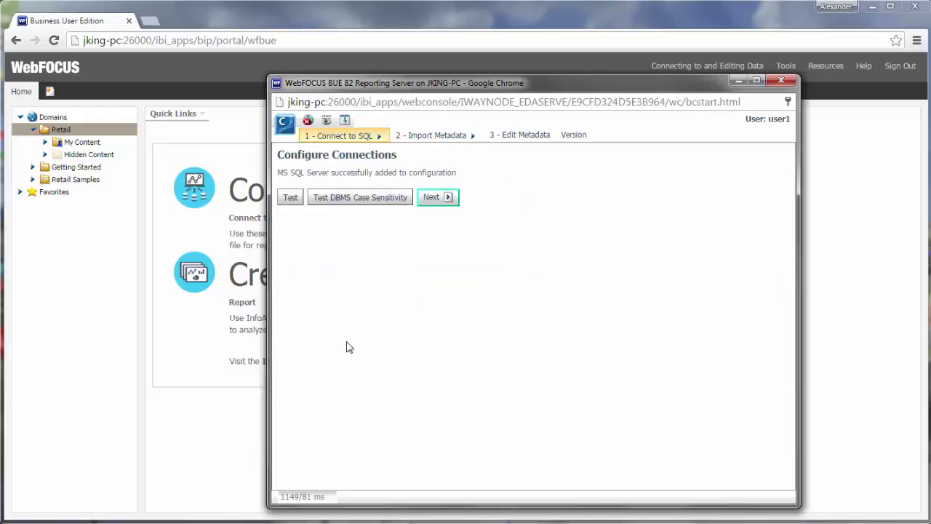
{"action": "left_click", "coordinate": [439, 201]}
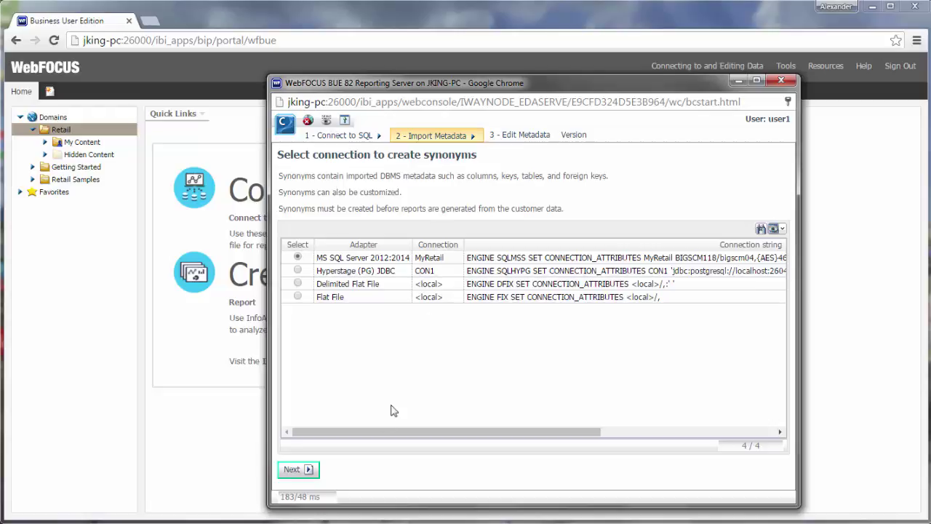
- Select the getting_started_retail_sales table and create its synonym in the retail application
{"action": "left_click", "coordinate": [300, 470]}
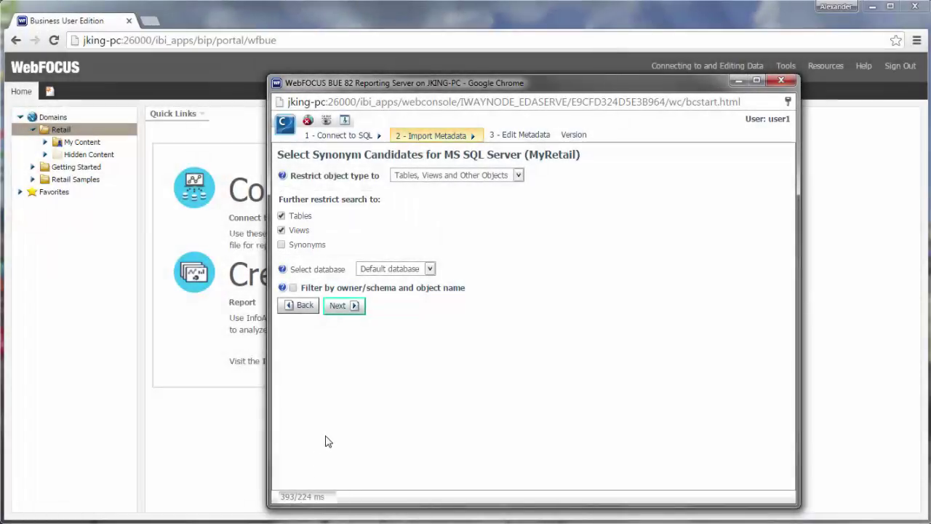
{"action": "left_click", "coordinate": [347, 307]}
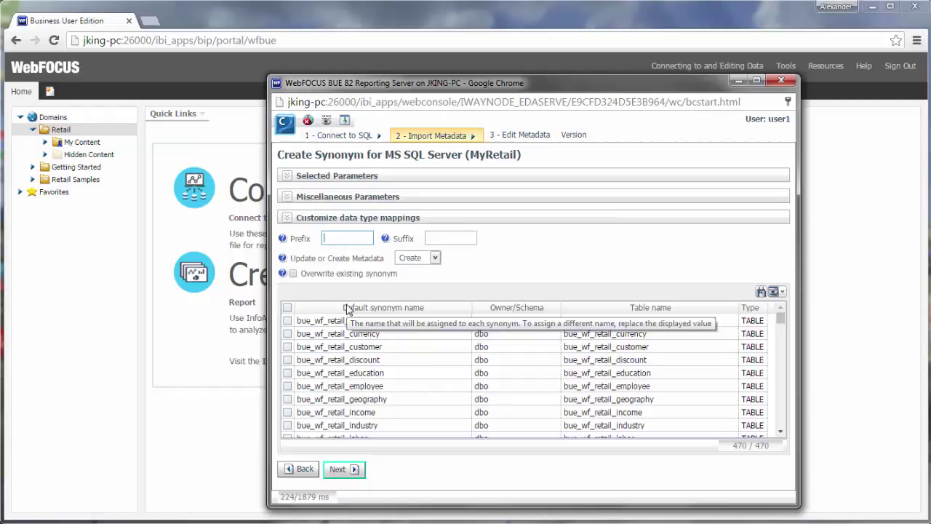
{"action": "mouse_move", "coordinate": [781, 318]}
{"action": "left_mouse_down"}
{"action": "mouse_move", "coordinate": [780, 332]}
{"action": "mouse_move", "coordinate": [782, 322]}
{"action": "left_mouse_up"}
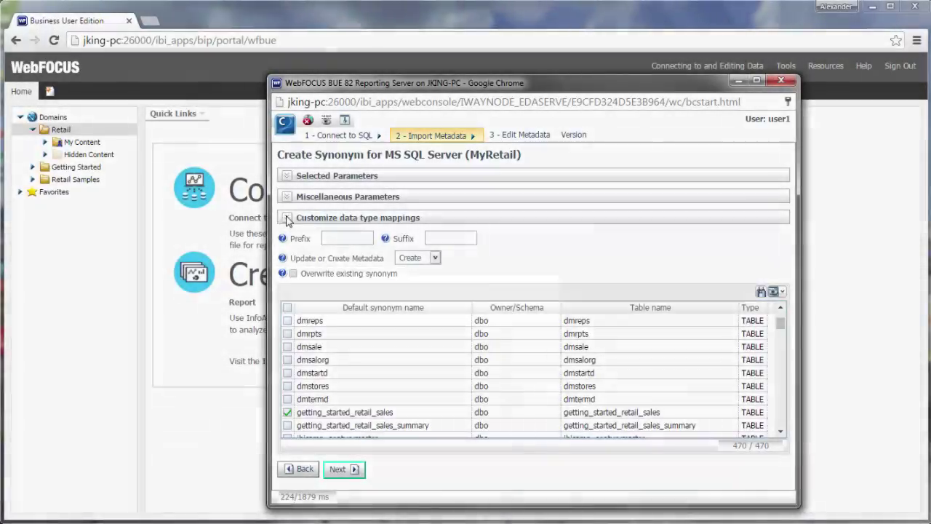
{"action": "left_click", "coordinate": [287, 217]}
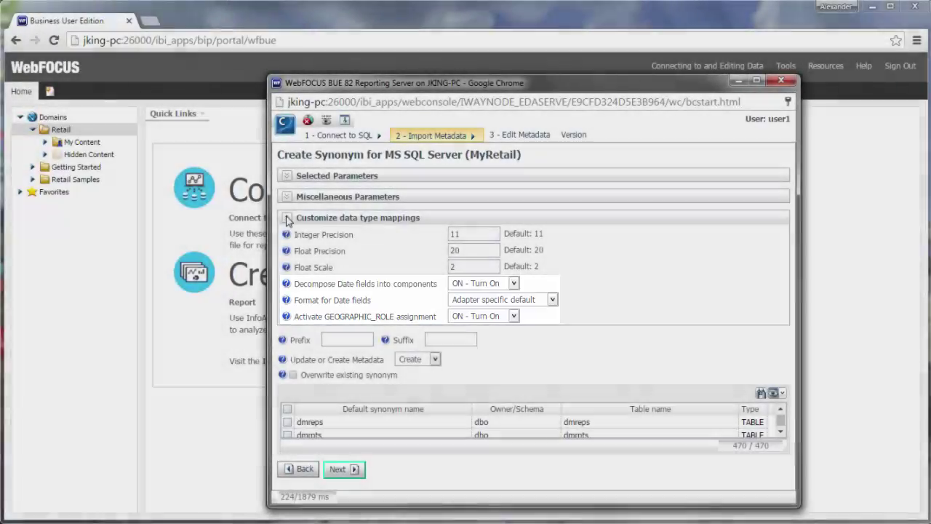
{"action": "left_click", "coordinate": [288, 219]}
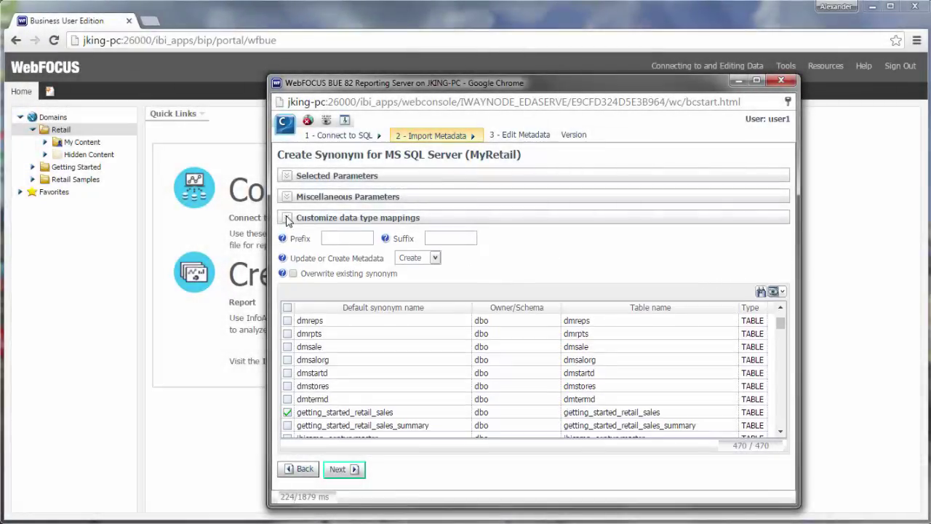
{"action": "left_click", "coordinate": [347, 470]}
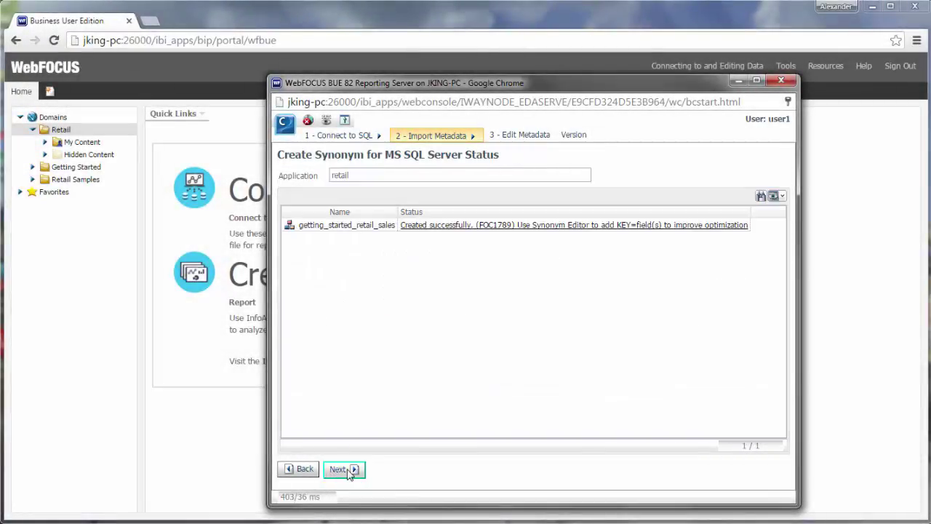
- Go to Edit Metadata and bring up Insert on the Getting_started_retail_sales dimension
{"action": "left_click", "coordinate": [347, 469]}
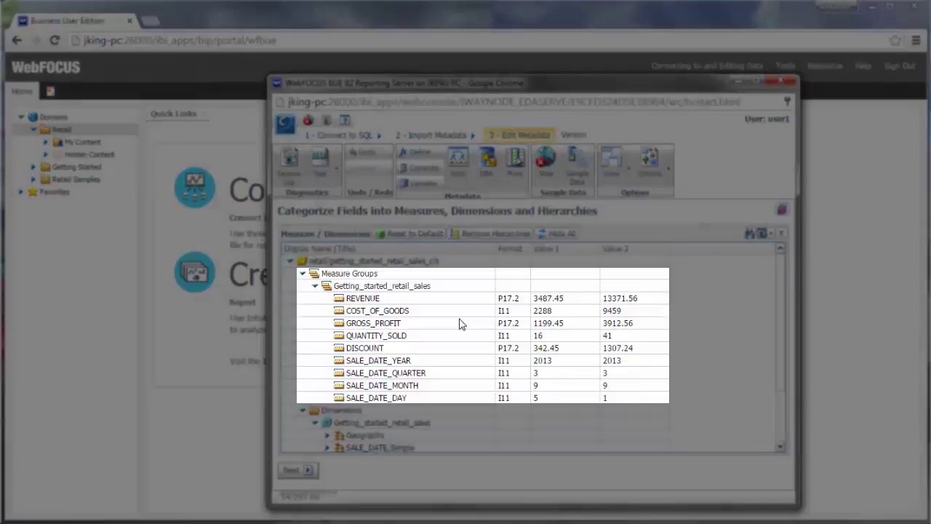
{"action": "scroll", "coordinate": [460, 323], "scroll_direction": "down", "scroll_amount": 2}
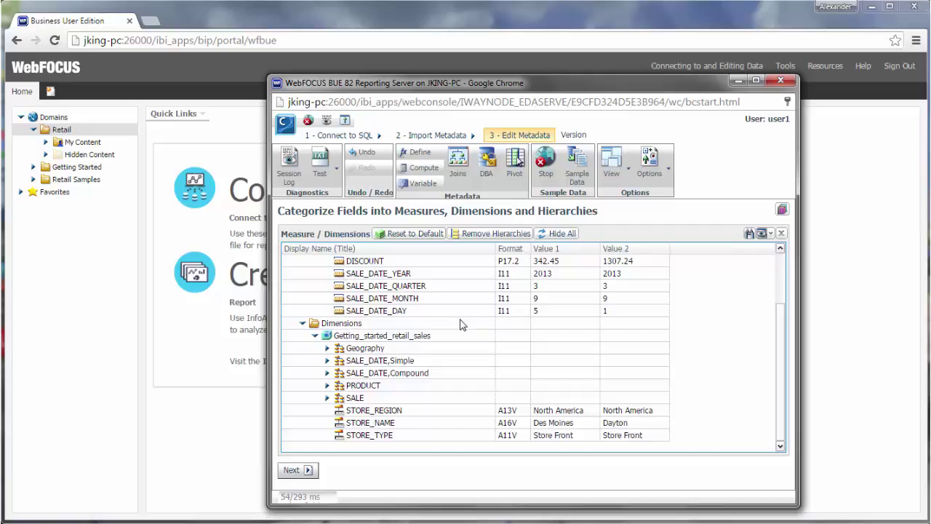
{"action": "right_click", "coordinate": [411, 338]}
{"action": "mouse_move", "coordinate": [444, 359]}
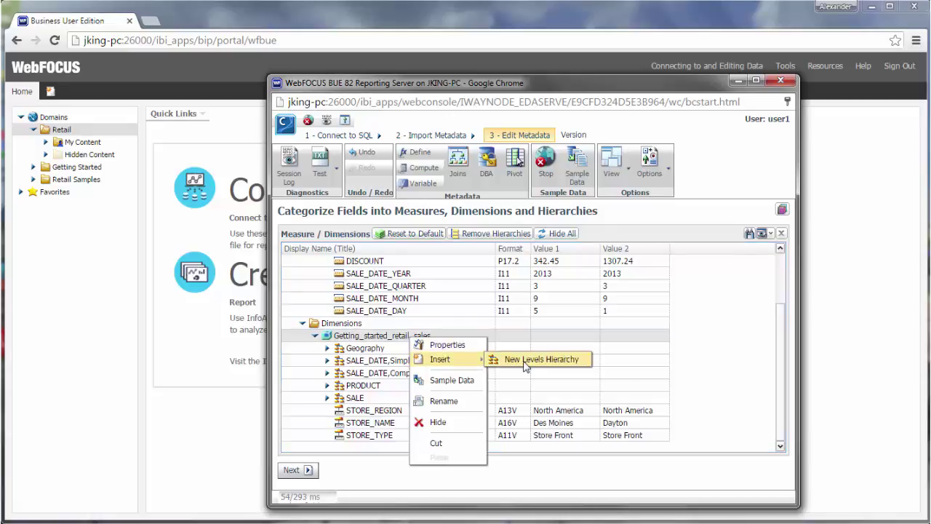
- Insert a new levels hierarchy and rename it 'Store Information'
{"action": "left_click", "coordinate": [525, 360]}
{"action": "right_click", "coordinate": [380, 435]}
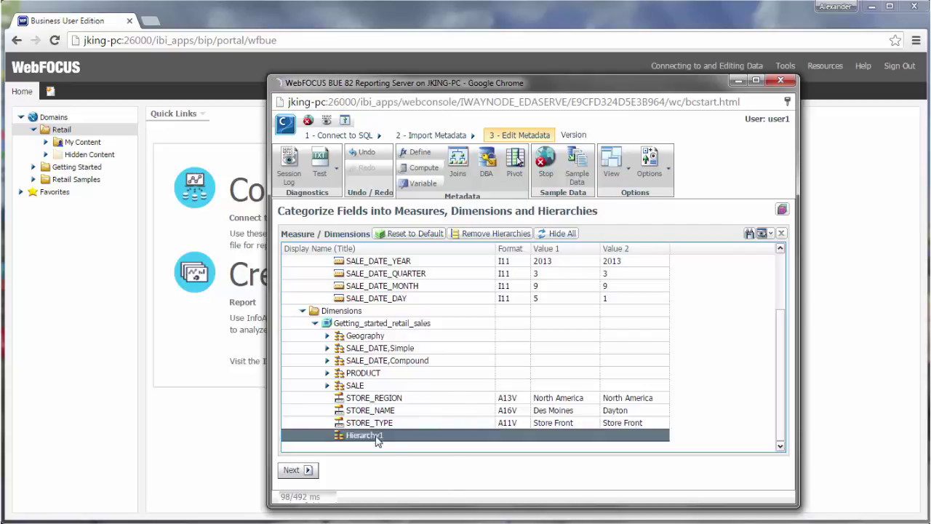
{"action": "left_click", "coordinate": [406, 441]}
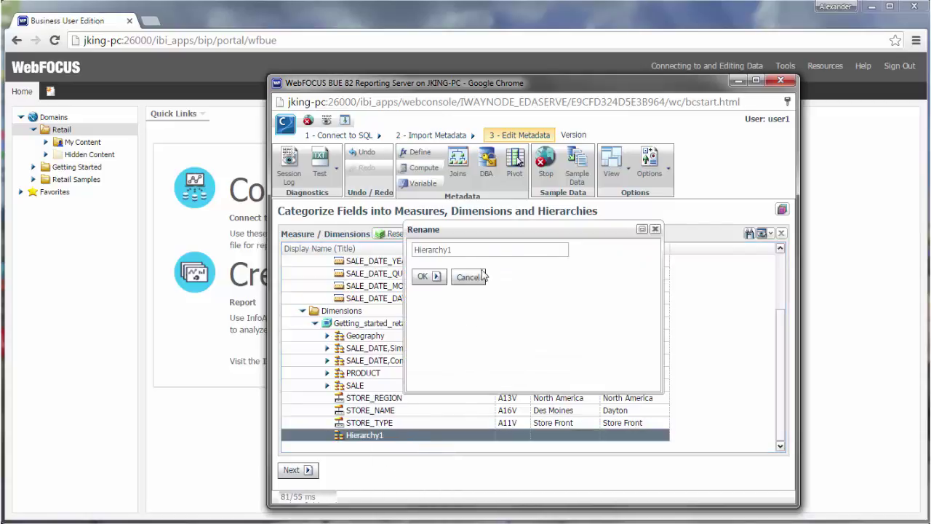
{"action": "double_click", "coordinate": [455, 248]}
{"action": "type", "text": "Store Information"}
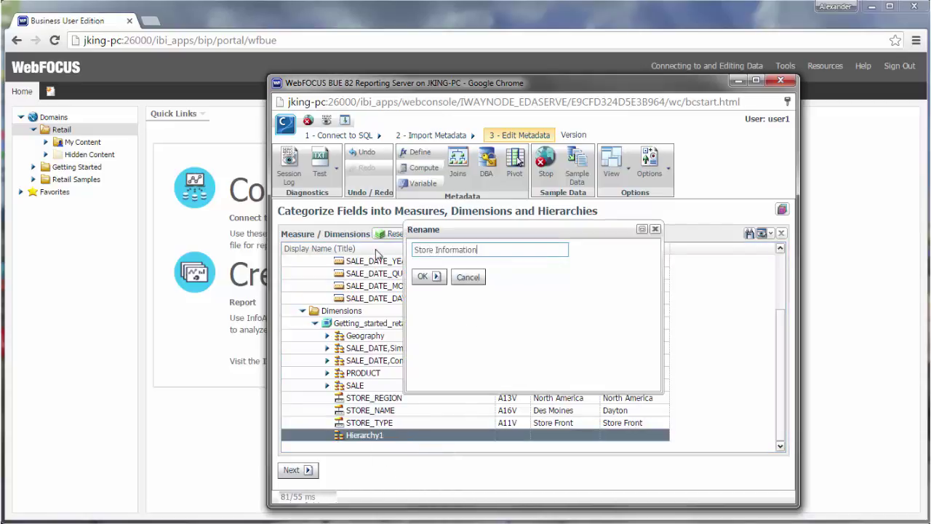
{"action": "left_click", "coordinate": [437, 277]}
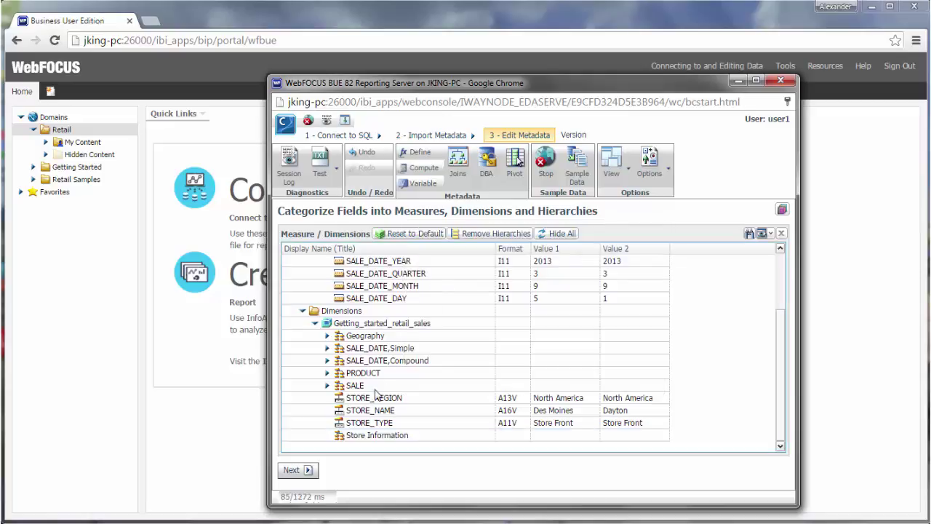
- Move STORE_REGION and STORE_NAME into it and make STORE_TYPE an attribute of STORE_NAME
{"action": "left_click_drag", "start_coordinate": [378, 399], "coordinate": [383, 437]}
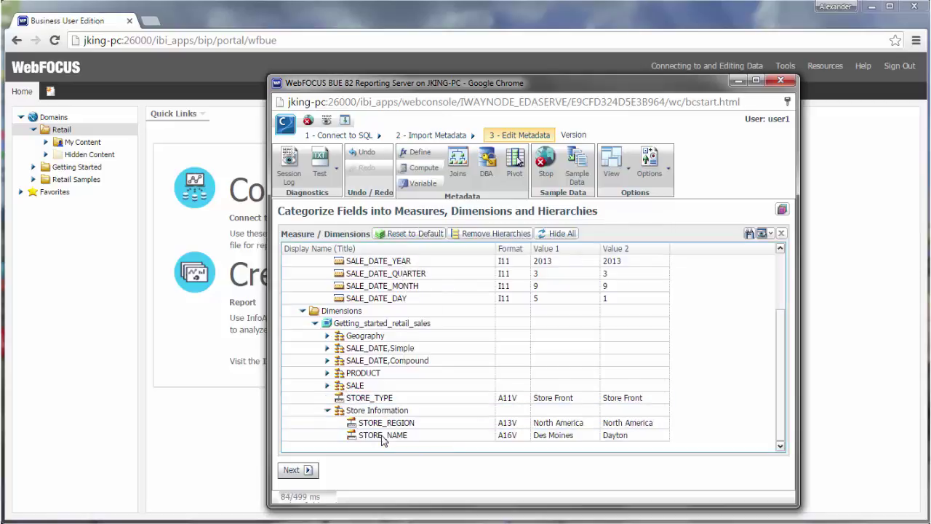
{"action": "right_click", "coordinate": [383, 437]}
{"action": "left_click", "coordinate": [395, 424]}
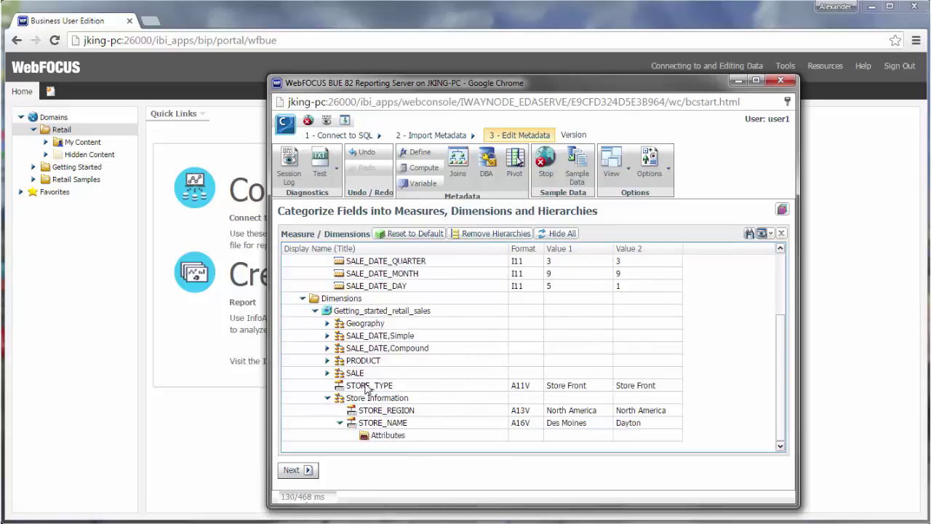
{"action": "left_click_drag", "start_coordinate": [372, 387], "coordinate": [391, 440]}
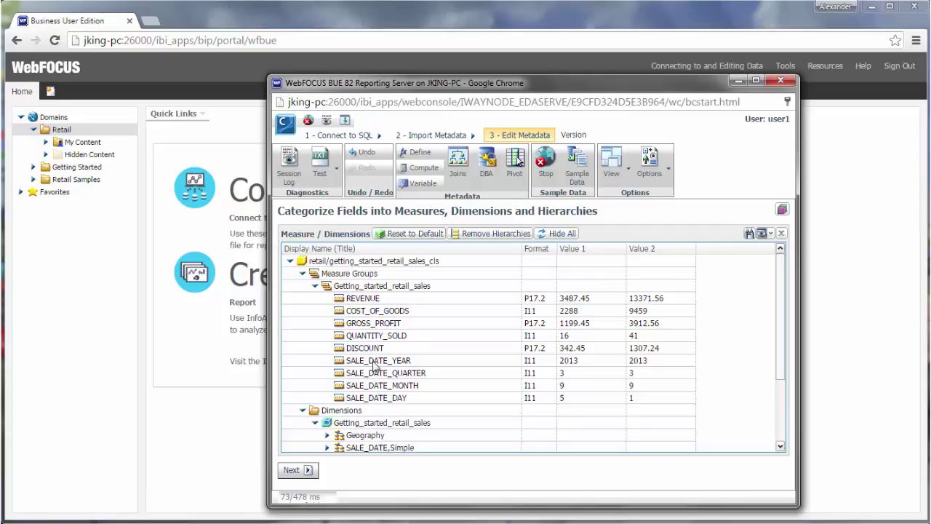
- Drag SALE_DATE_YEAR from the measures into the SALE_DATE,Simple hierarchy
{"action": "left_click_drag", "start_coordinate": [375, 364], "coordinate": [386, 451]}
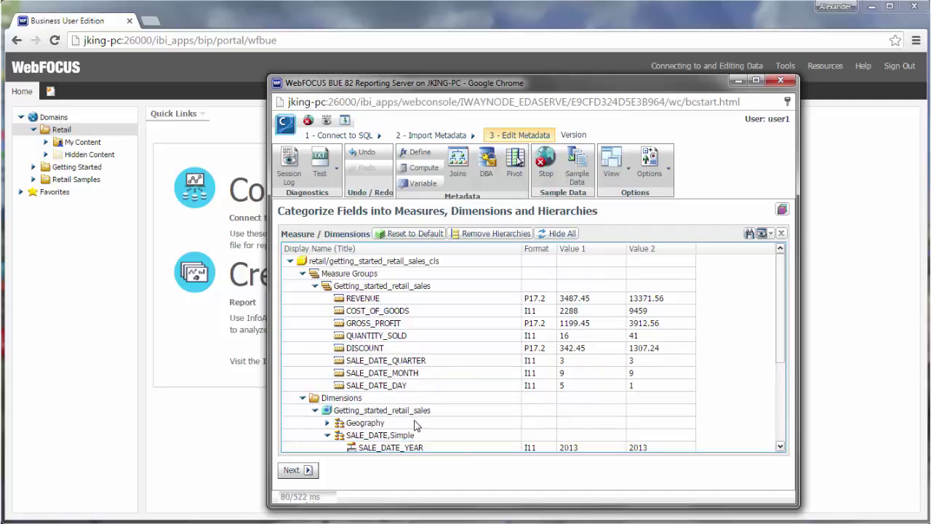
{"action": "scroll", "coordinate": [417, 426], "scroll_direction": "down", "scroll_amount": 2}
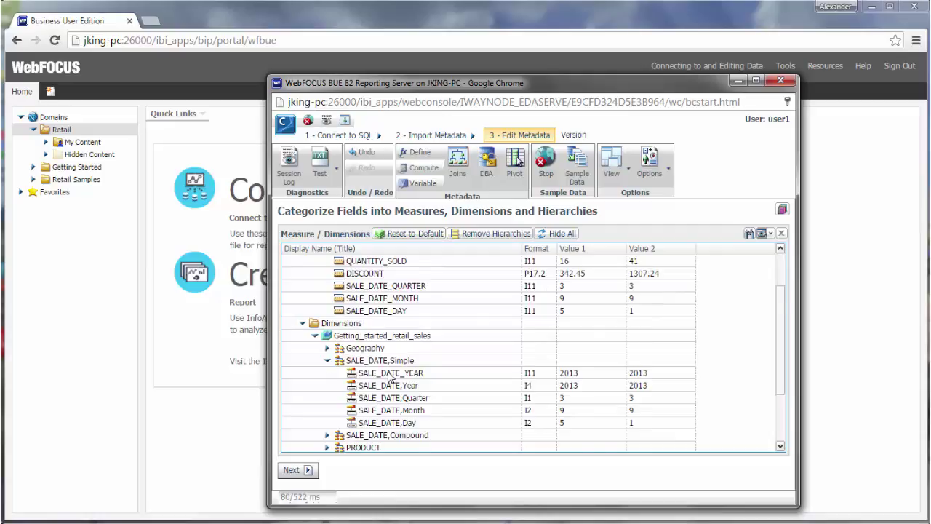
{"action": "scroll", "coordinate": [390, 376], "scroll_direction": "down", "scroll_amount": 2}
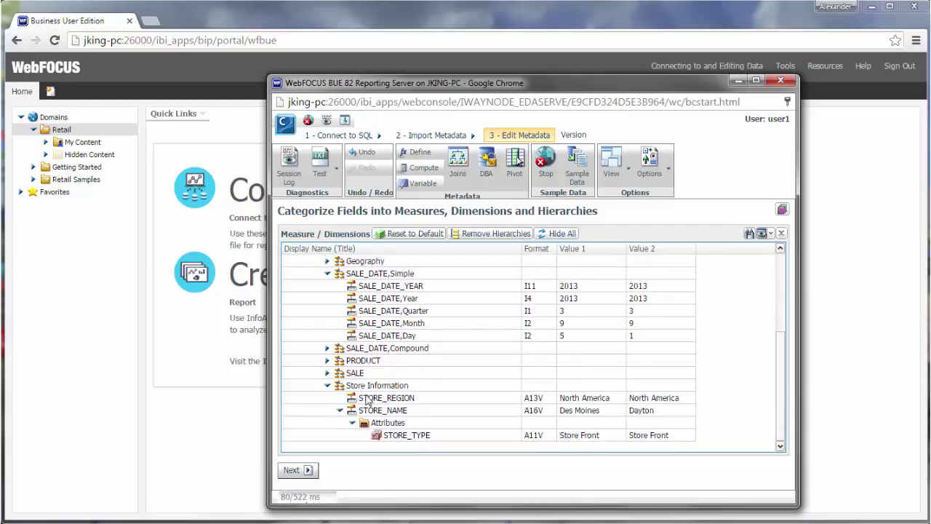
- Assign STORE_REGION the geographic role CONTINENT - Continent (Name)
{"action": "left_click", "coordinate": [365, 398]}
{"action": "right_click", "coordinate": [365, 398]}
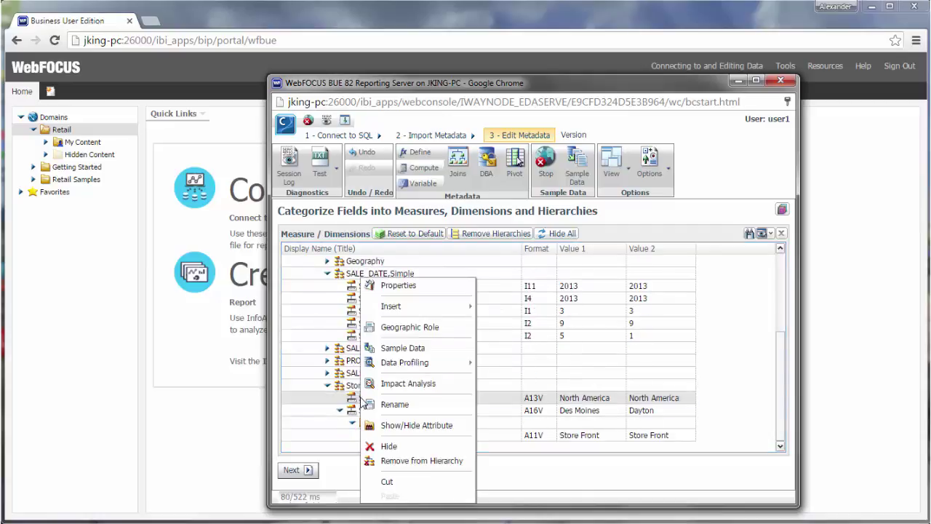
{"action": "left_click", "coordinate": [417, 334]}
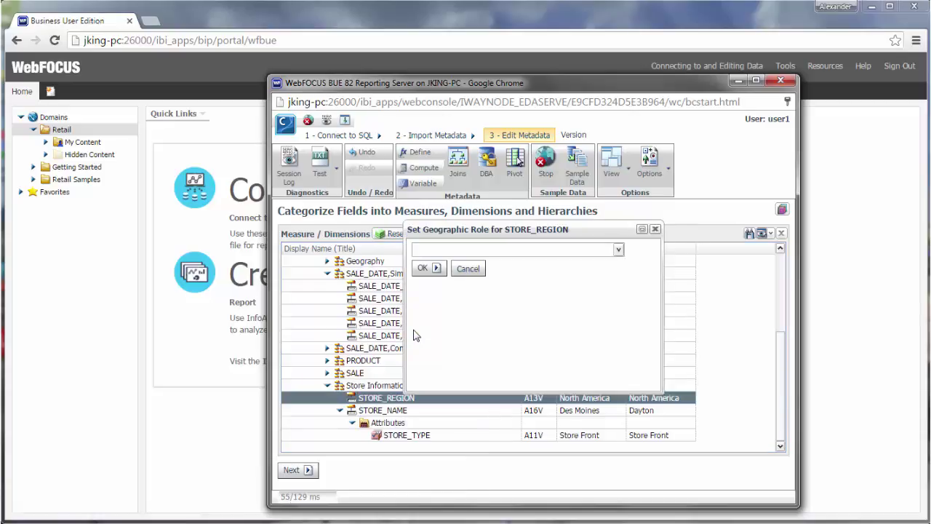
{"action": "left_click", "coordinate": [548, 251]}
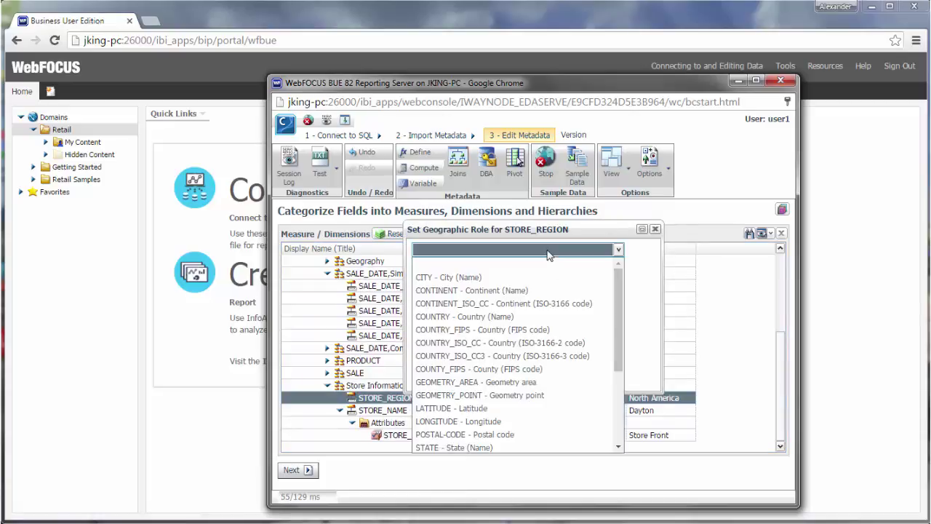
{"action": "left_click", "coordinate": [498, 290]}
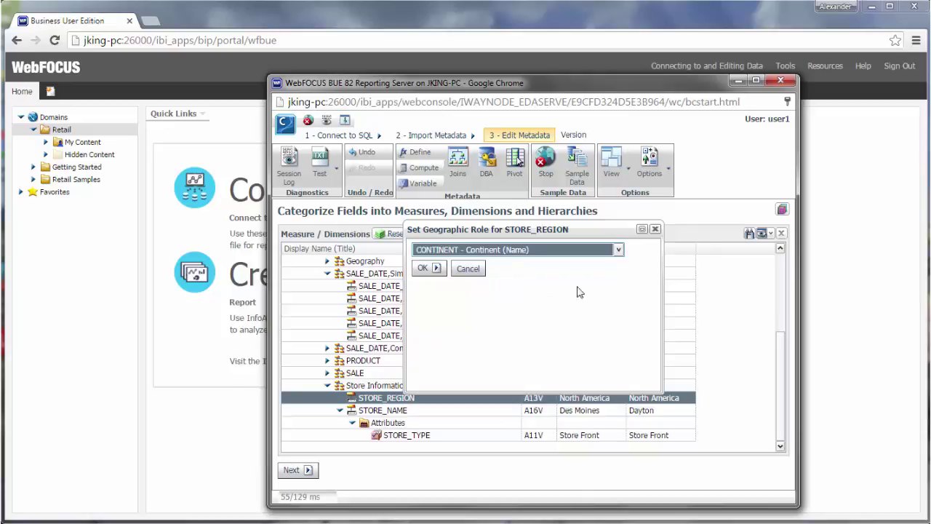
{"action": "left_click", "coordinate": [576, 251]}
{"action": "scroll", "coordinate": [562, 305], "scroll_direction": "down", "scroll_amount": 3}
{"action": "scroll", "coordinate": [562, 307], "scroll_direction": "down", "scroll_amount": 1}
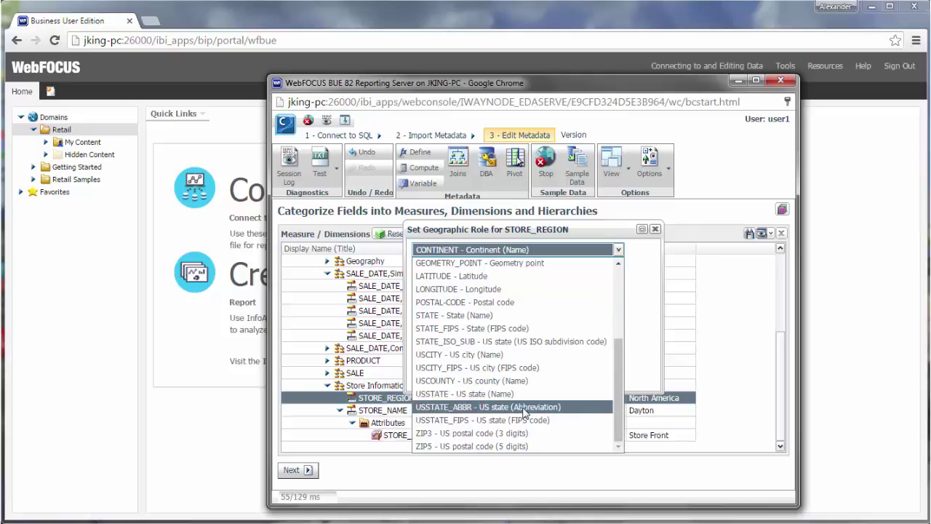
{"action": "left_click", "coordinate": [649, 333]}
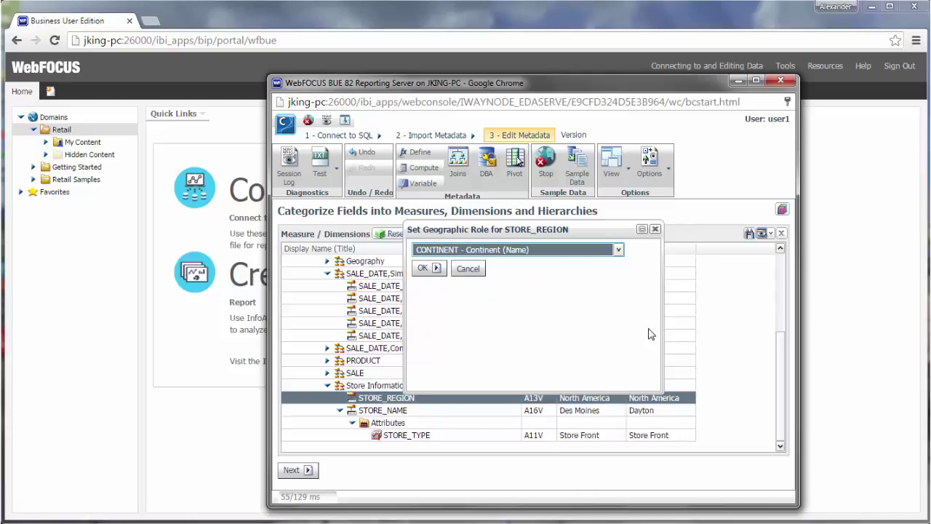
{"action": "left_click", "coordinate": [426, 267]}
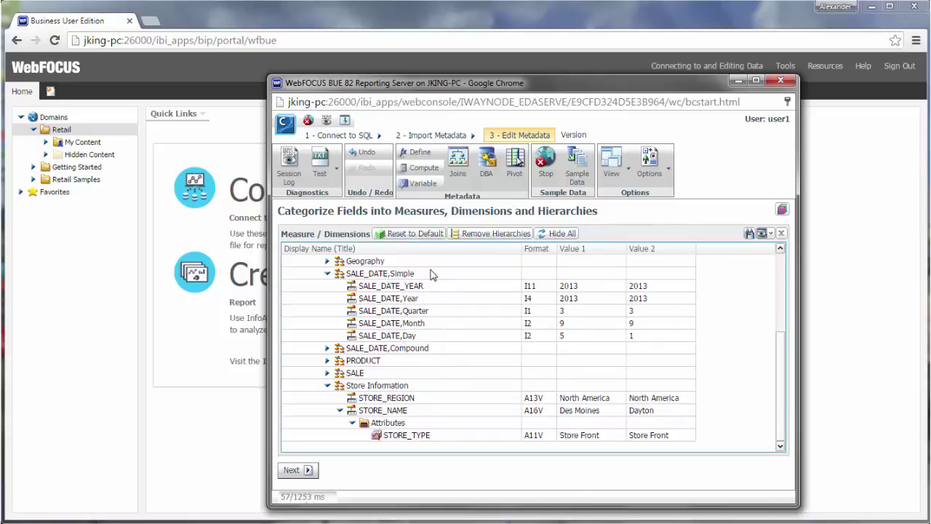
- Hide SALE_DATE_YEAR, then browse GROSS_PROFIT's Insert > Compute options without choosing one
{"action": "right_click", "coordinate": [406, 287]}
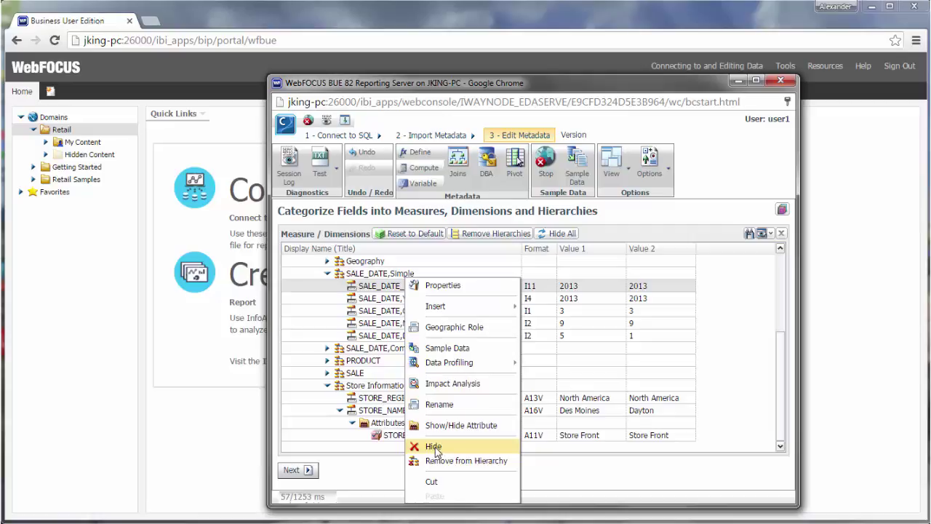
{"action": "left_click", "coordinate": [434, 447]}
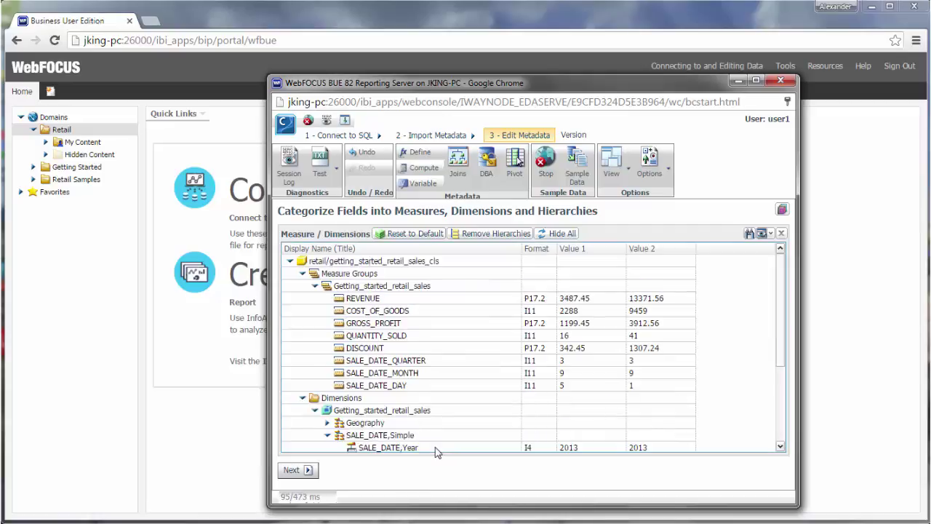
{"action": "right_click", "coordinate": [382, 324]}
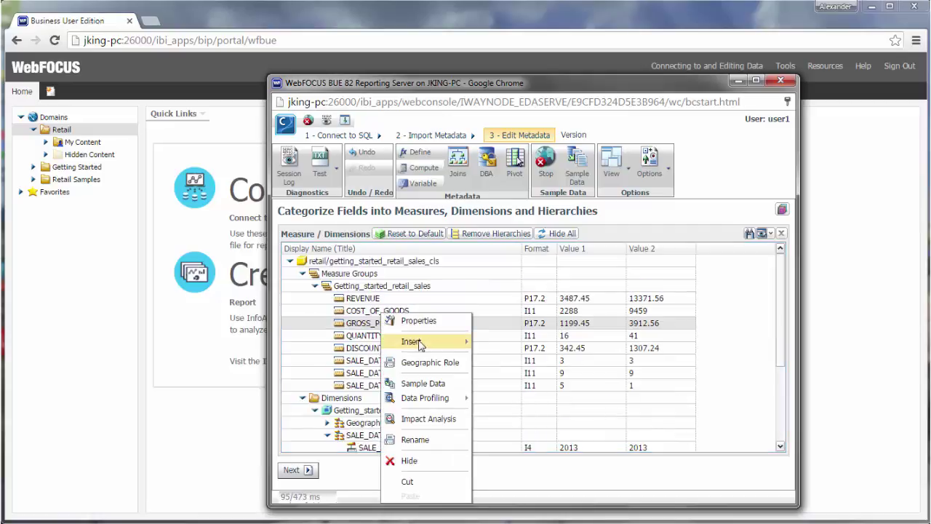
{"action": "mouse_move", "coordinate": [444, 342]}
{"action": "mouse_move", "coordinate": [518, 386]}
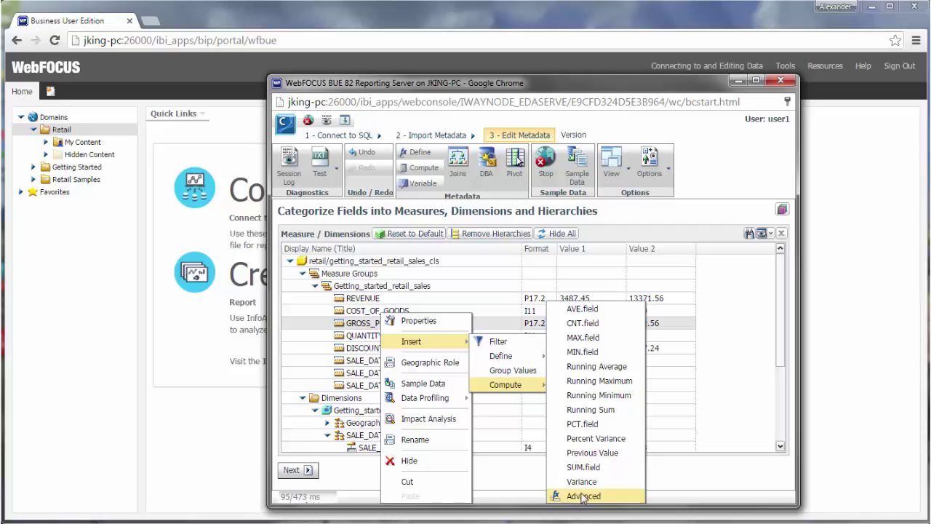
{"action": "left_click", "coordinate": [675, 471]}
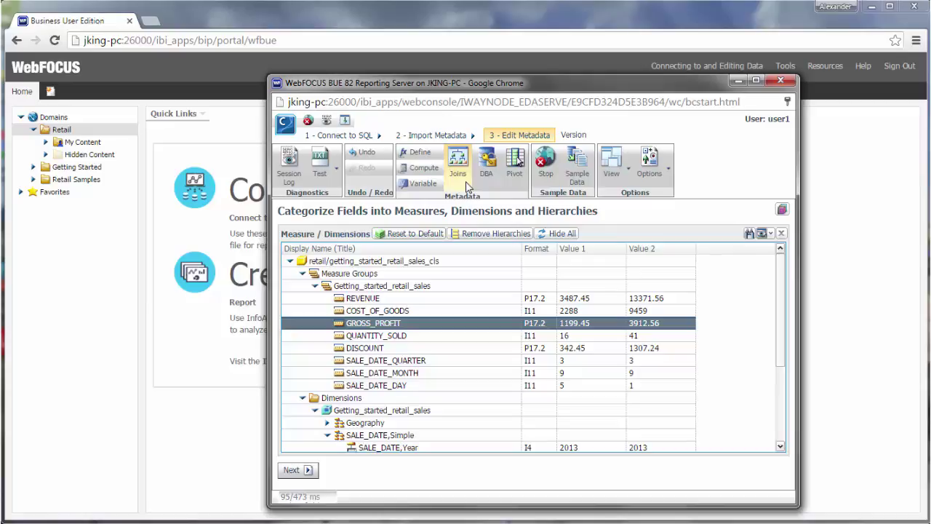
- Save the synonym under the name getting_started_retail_sales_cls
{"action": "left_click", "coordinate": [297, 471]}
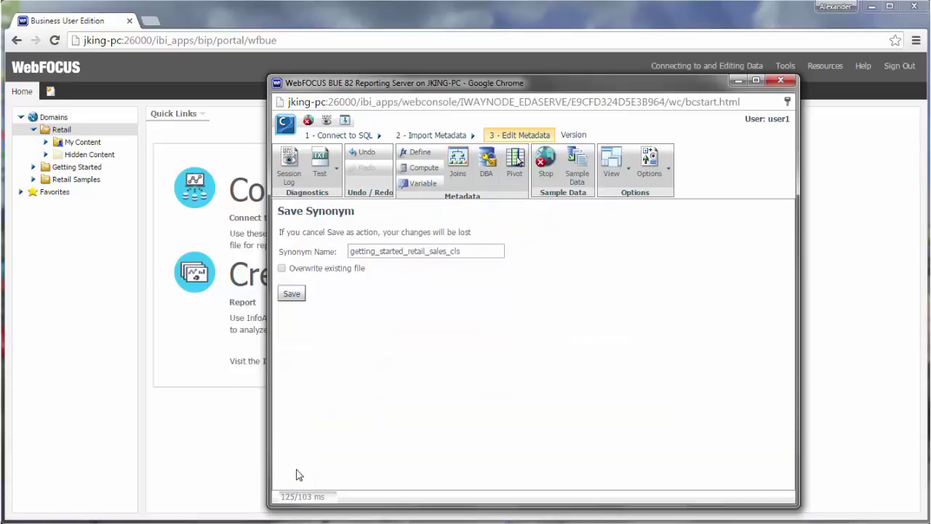
{"action": "left_click", "coordinate": [292, 294]}
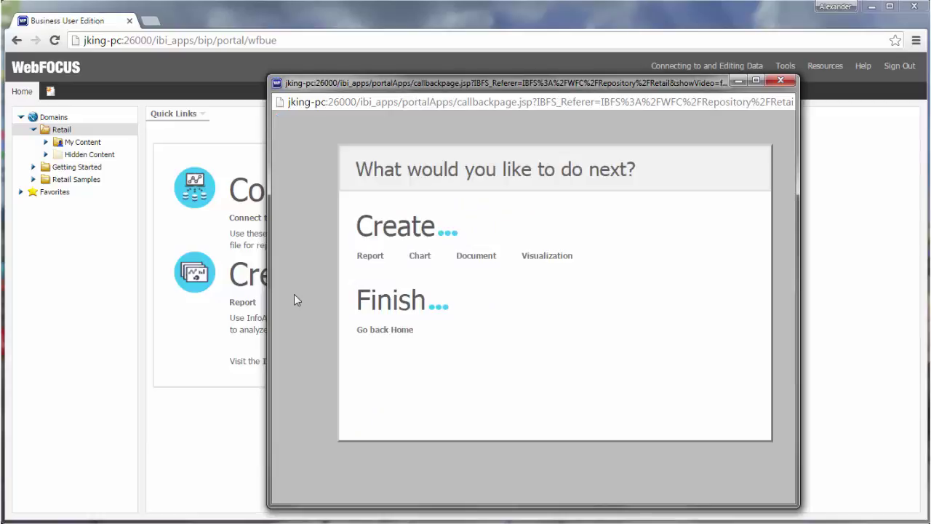